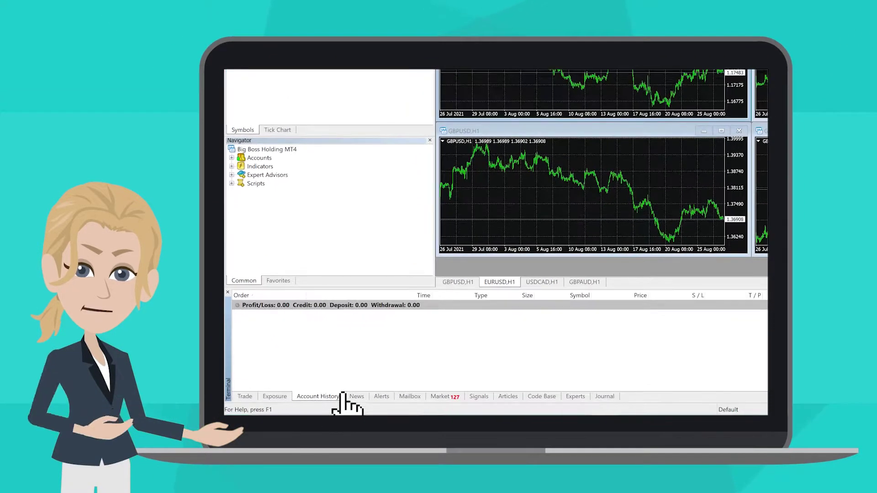
Bring up the Account History context menu with its period choices.
{"action": "right_click", "coordinate": [343, 376]}
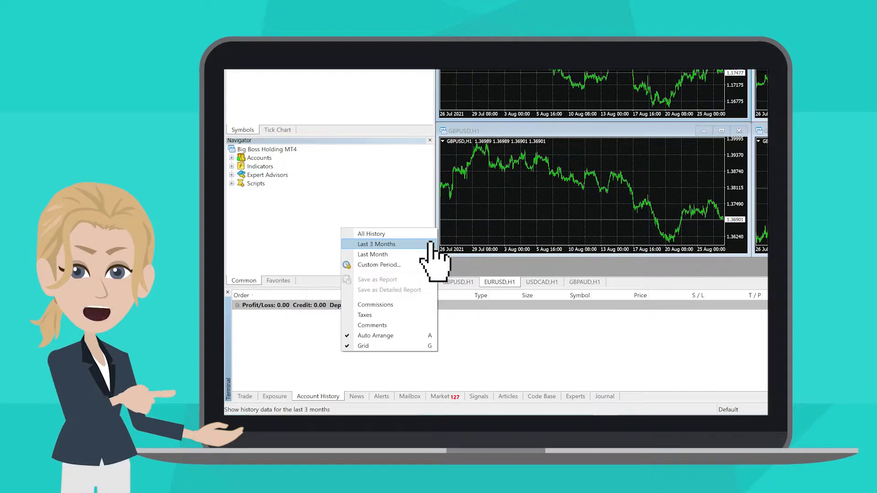
Show the last three months of orders in the account history.
{"action": "left_click", "coordinate": [384, 244]}
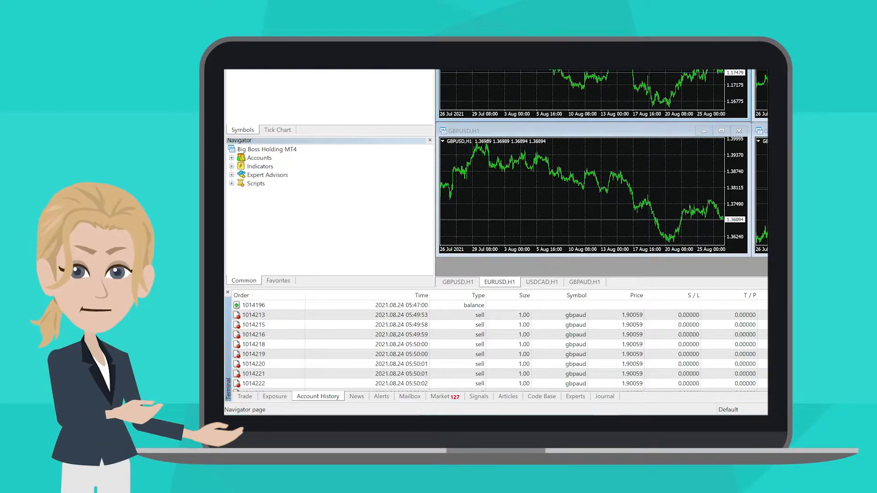
Set a custom history period starting 1 June 2021, ending 2021.08.29.
{"action": "right_click", "coordinate": [346, 345]}
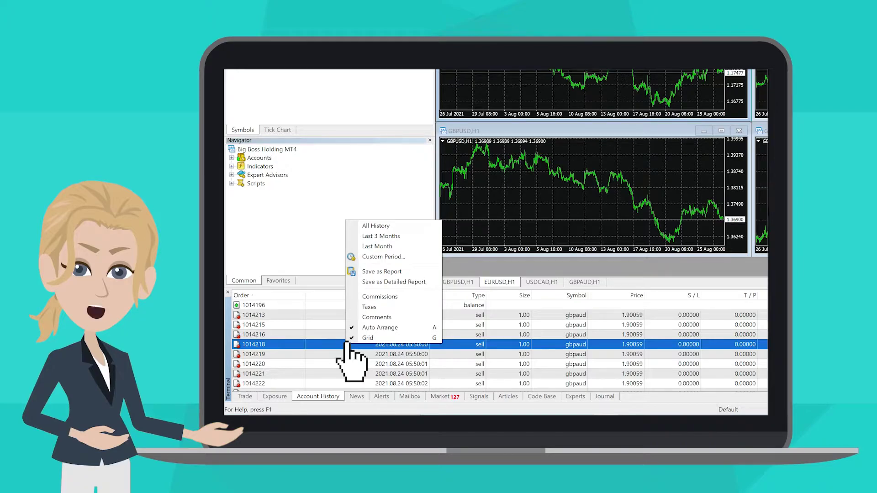
{"action": "left_click", "coordinate": [435, 259]}
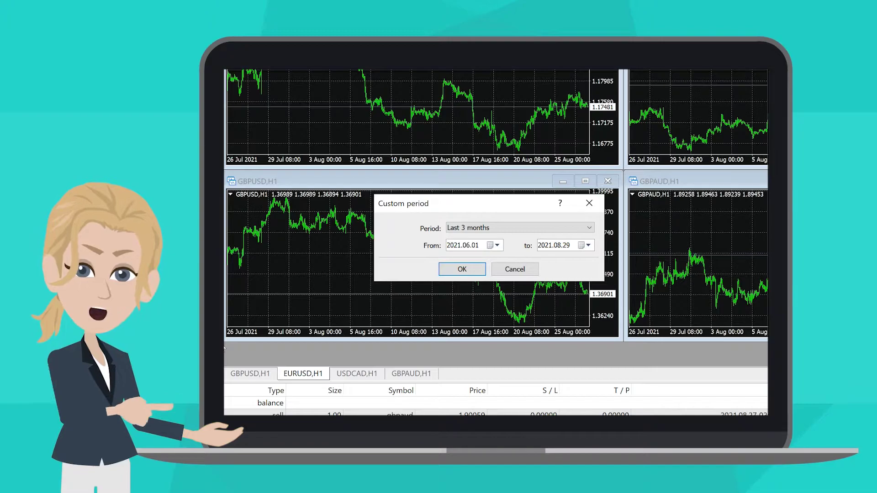
{"action": "left_click", "coordinate": [496, 245]}
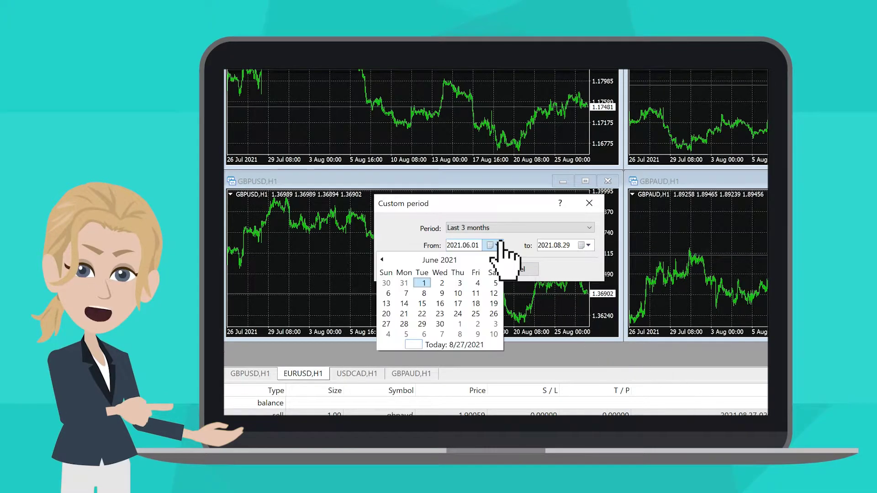
{"action": "left_click", "coordinate": [497, 245]}
{"action": "left_click", "coordinate": [475, 266]}
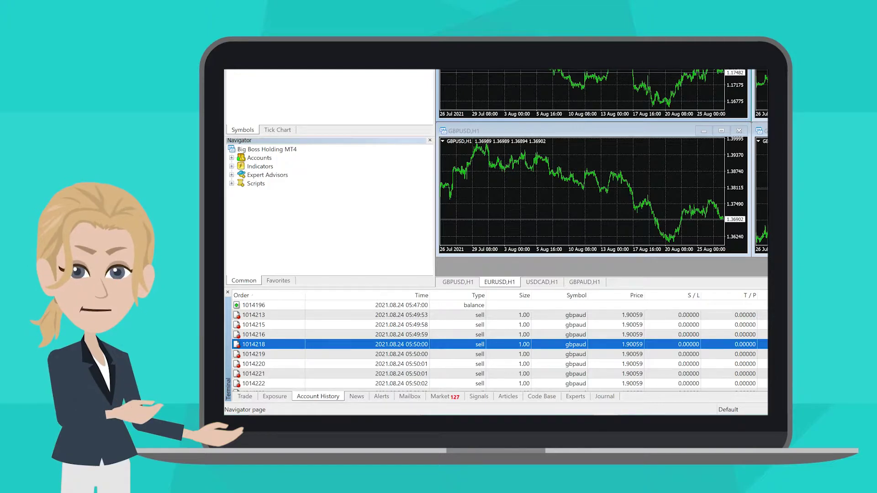
Export the account history as a report named Statement to the Desktop.
{"action": "right_click", "coordinate": [350, 344]}
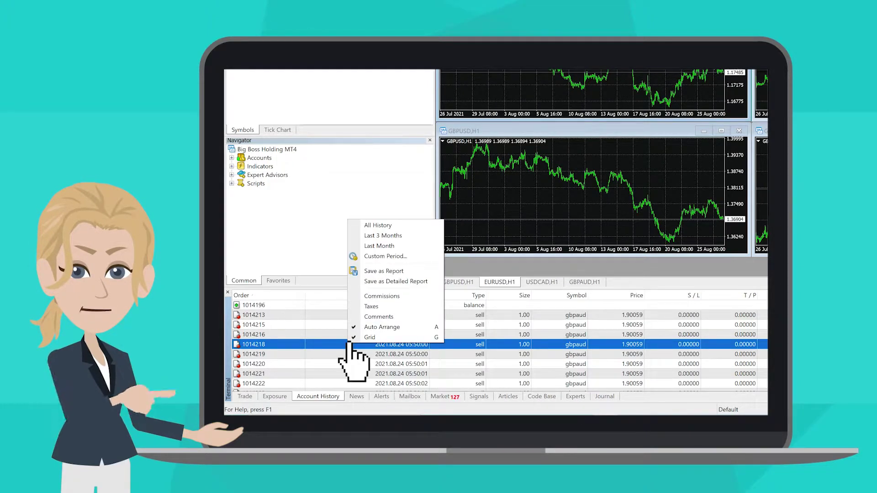
{"action": "left_click", "coordinate": [434, 270]}
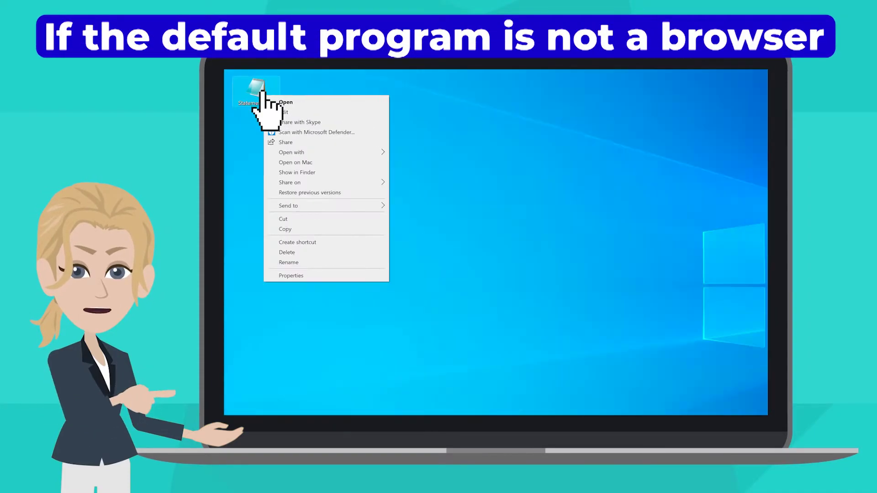
Set Microsoft Edge as the default app for Statement.htm in its Properties.
{"action": "left_click", "coordinate": [373, 274]}
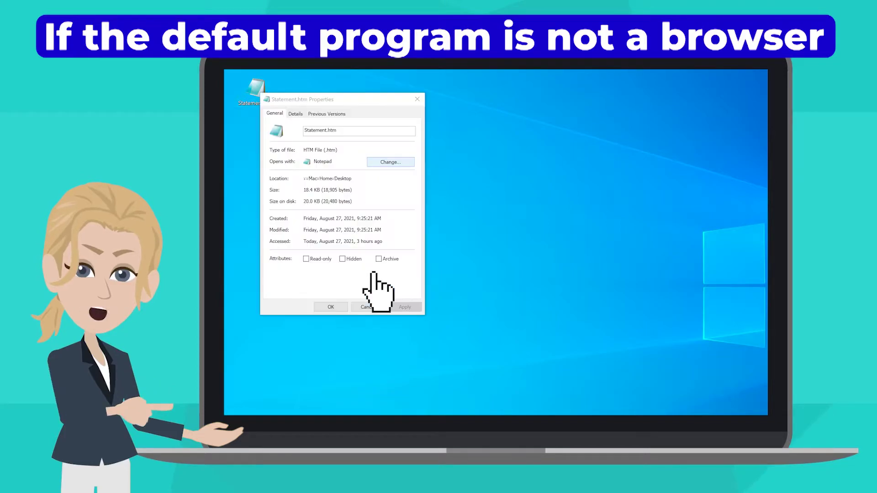
{"action": "left_click", "coordinate": [405, 162]}
{"action": "left_click", "coordinate": [685, 274]}
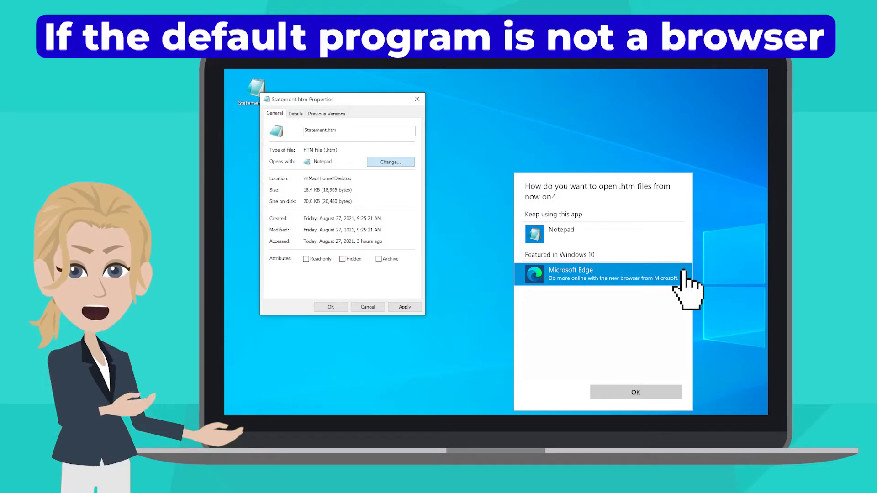
{"action": "left_click", "coordinate": [650, 393]}
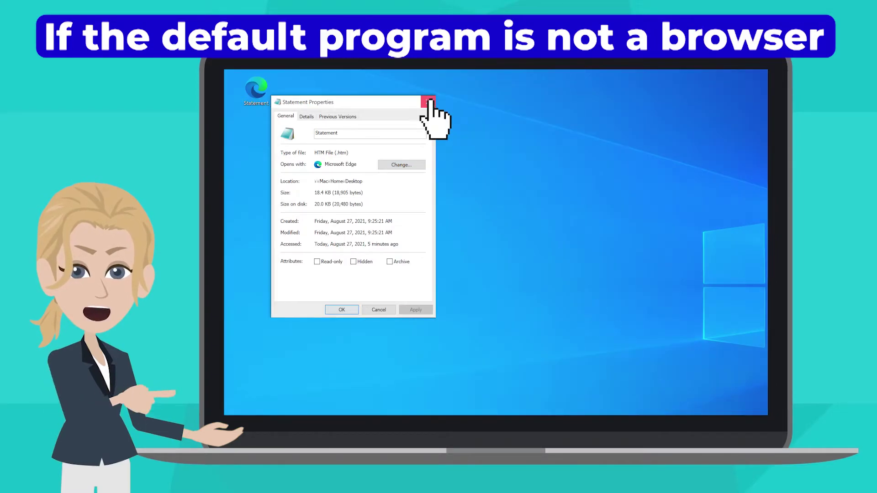
{"action": "left_click", "coordinate": [417, 100]}
Open the desktop Statement file in Edge, showing closed P/L 16,629.37.
{"action": "double_click", "coordinate": [263, 103]}
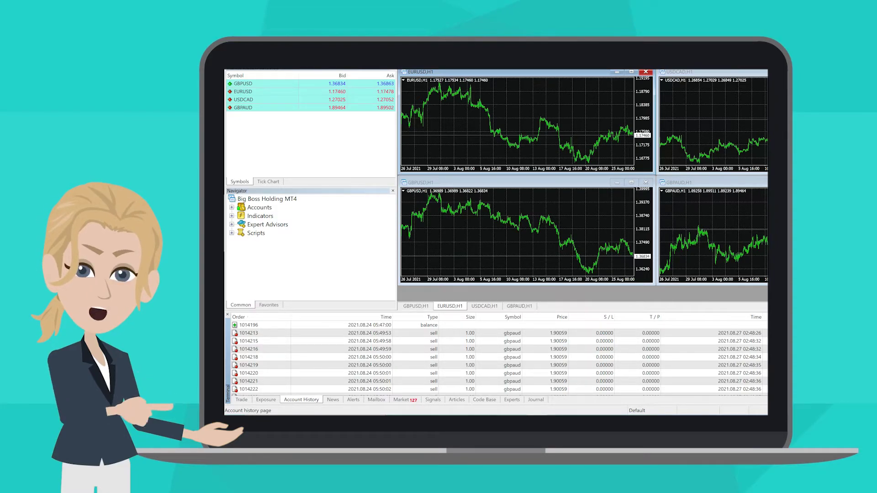
Export the account history as a detailed report named DetailedStatement.
{"action": "right_click", "coordinate": [321, 356]}
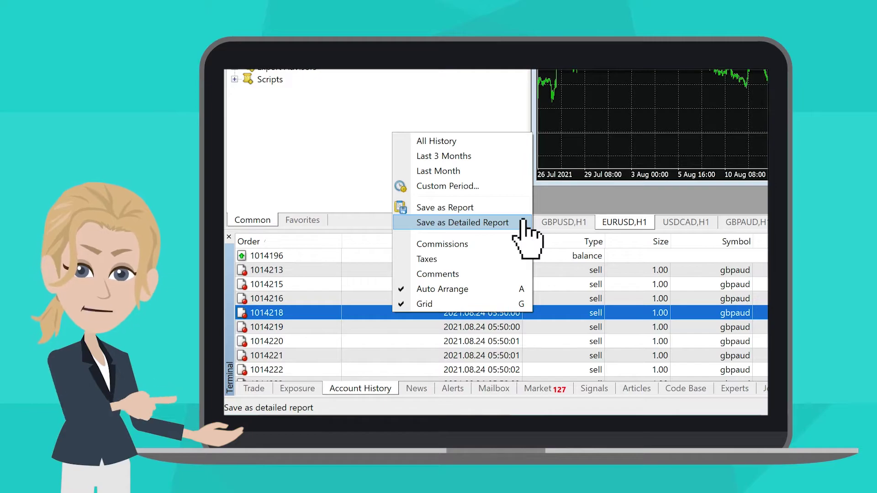
{"action": "left_click", "coordinate": [523, 222]}
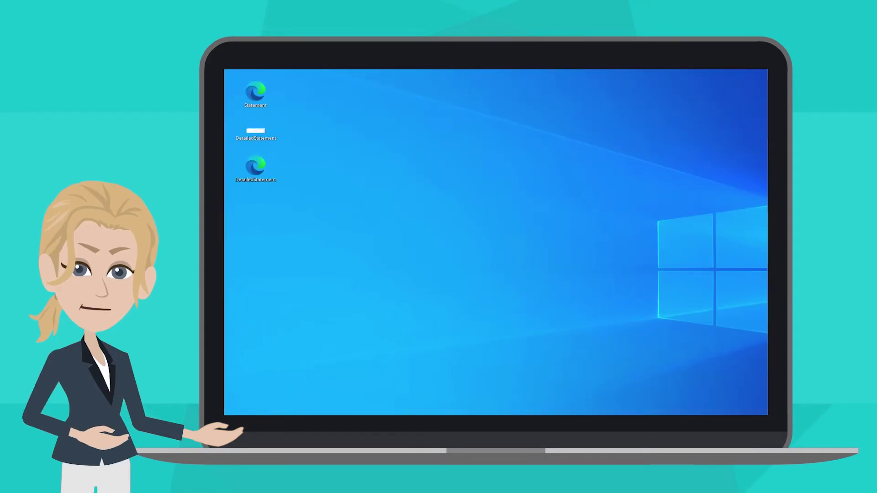
Open DetailedStatement.htm in Edge to view its summary and balance chart.
{"action": "double_click", "coordinate": [261, 169]}
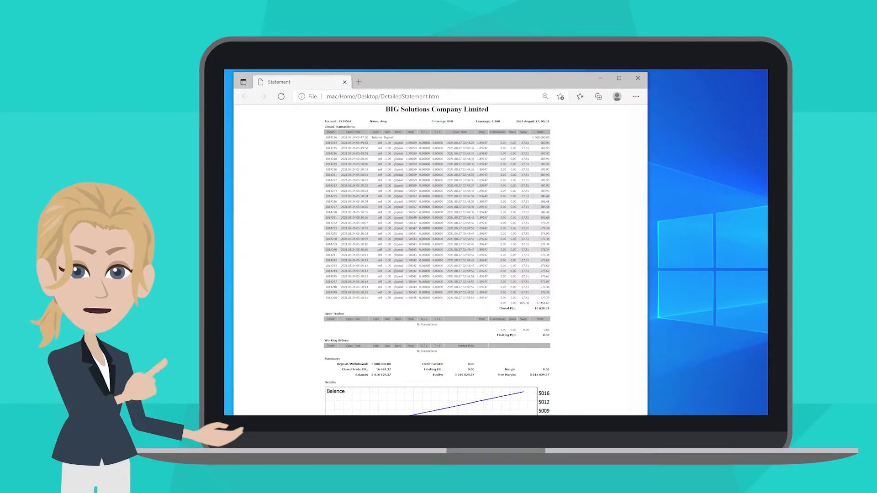
{"action": "scroll", "coordinate": [437, 261], "scroll_direction": "down", "scroll_amount": 2}
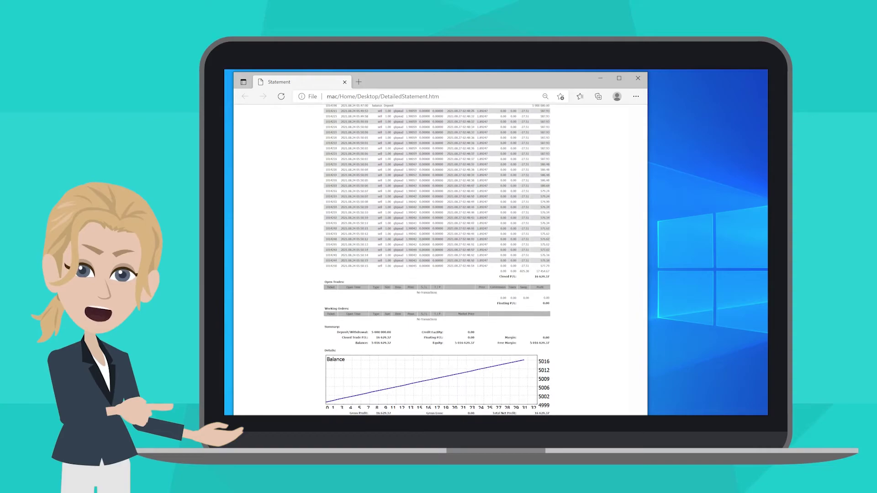